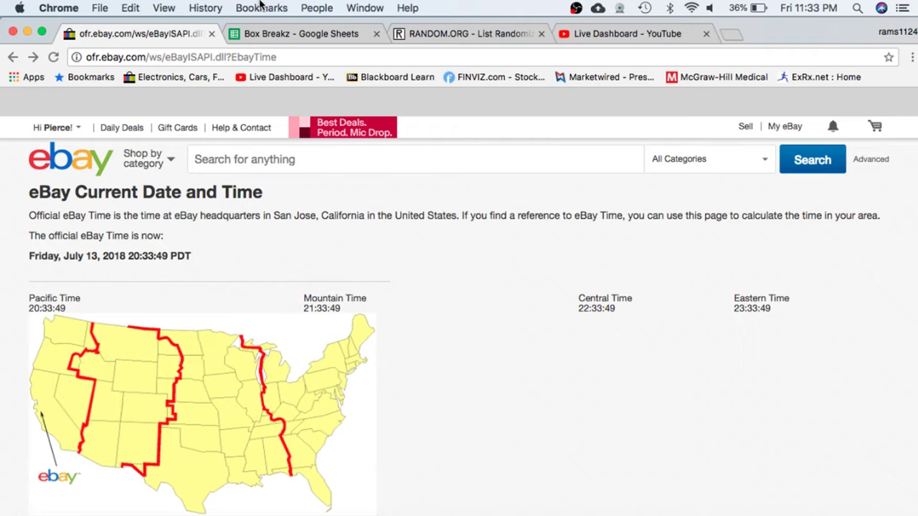
# Switch to the Box Breakz spreadsheet and review each participant's entries in column C and their spot counts in column D
pyautogui.click(280, 36)
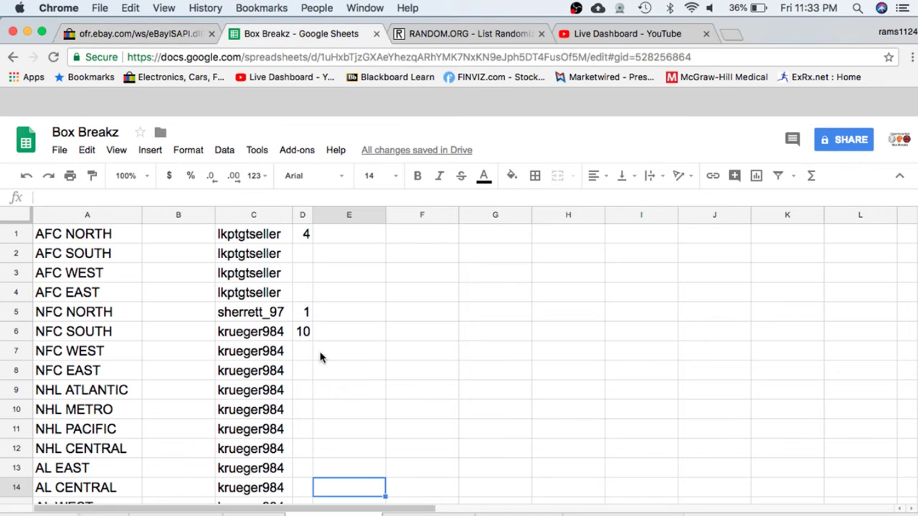
pyautogui.click(304, 328)
pyautogui.click(270, 240)
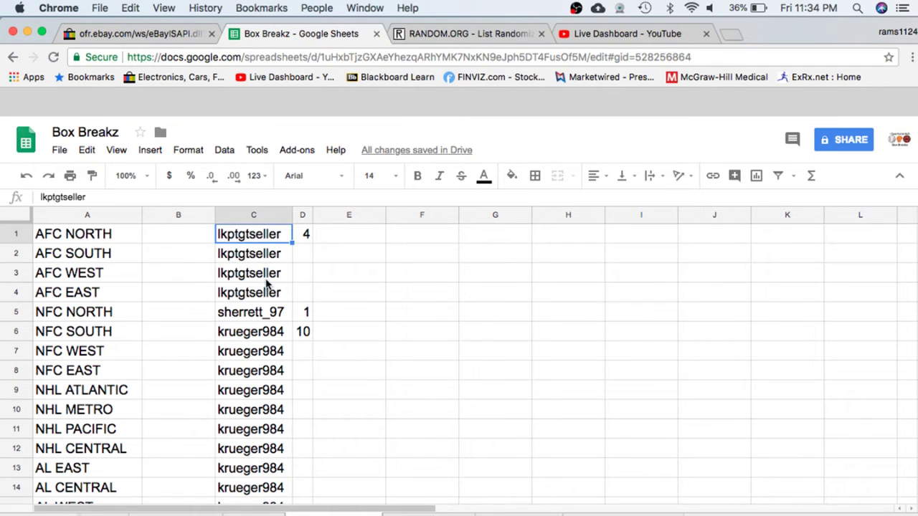
pyautogui.click(267, 315)
pyautogui.click(268, 342)
pyautogui.scroll(-5, 268, 343)
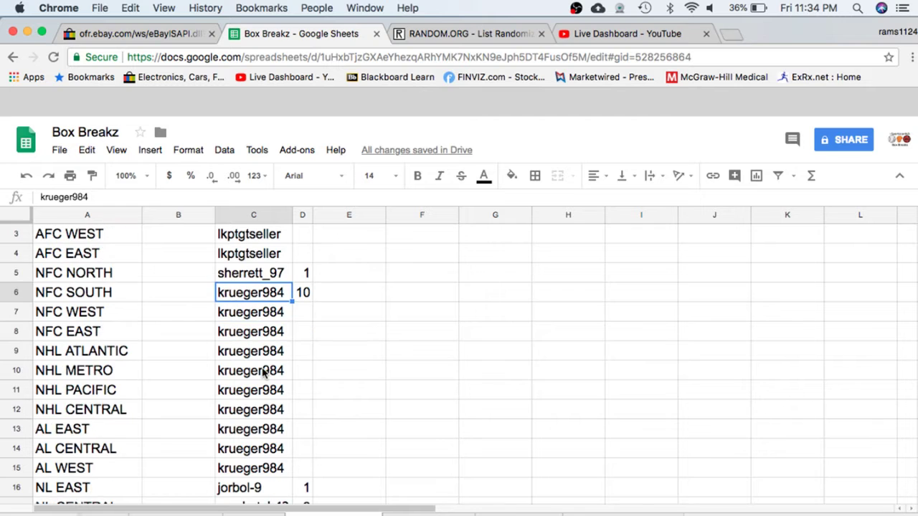
pyautogui.click(260, 428)
pyautogui.scroll(-1, 283, 323)
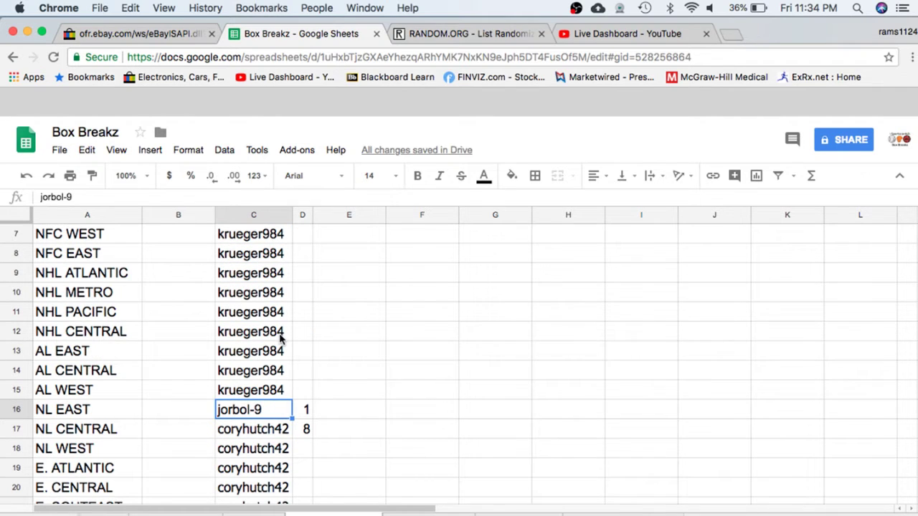
pyautogui.click(266, 436)
pyautogui.scroll(-3, 266, 444)
pyautogui.scroll(-3, 266, 444)
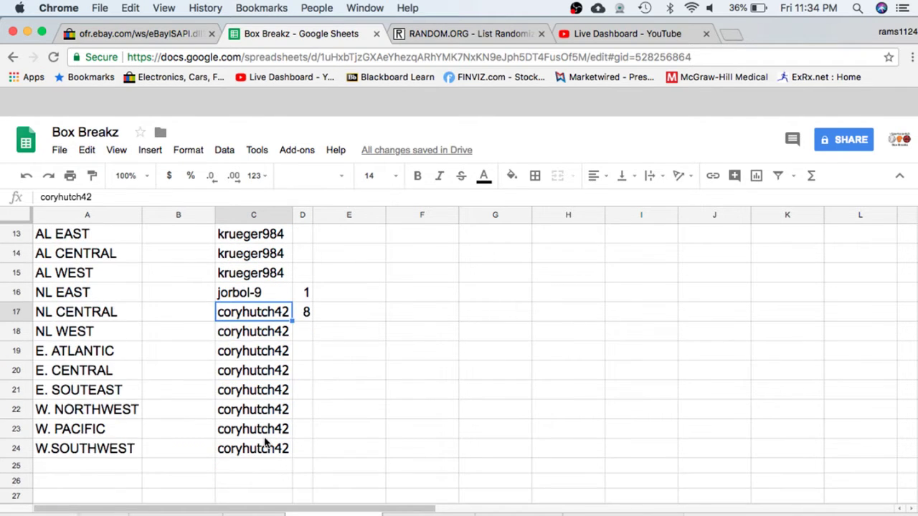
# Copy all participant entries from column C into the RANDOM.ORG List Randomizer's item field and check the list
pyautogui.click(250, 215)
pyautogui.press('super+c')
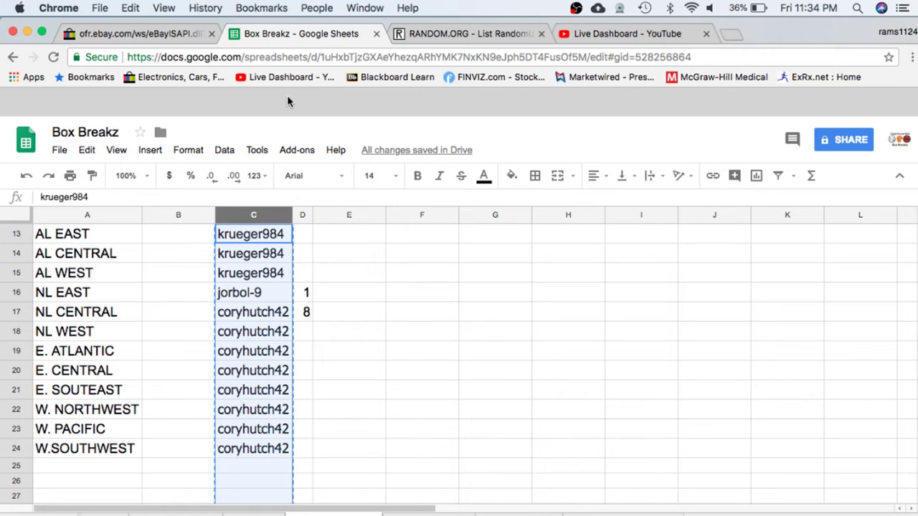
pyautogui.click(432, 34)
pyautogui.click(273, 433)
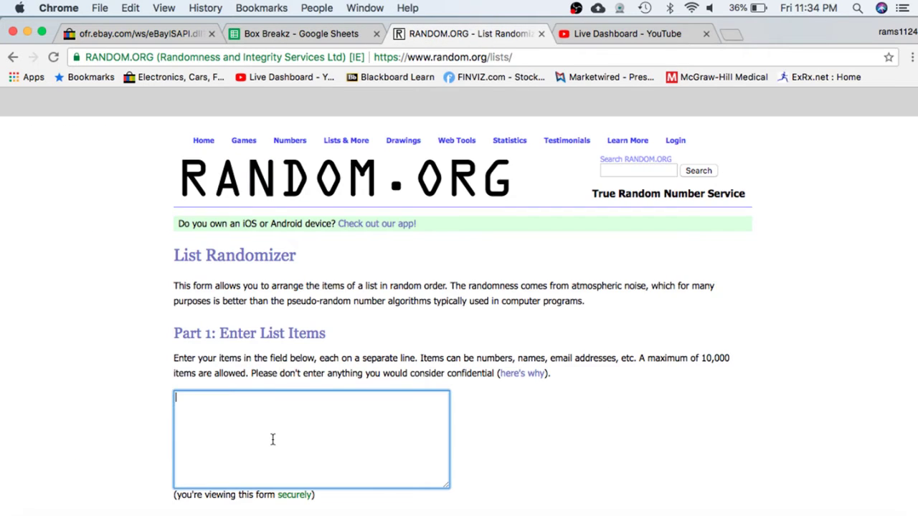
pyautogui.press('super+v')
pyautogui.scroll(10, 273, 439)
pyautogui.scroll(3, 273, 440)
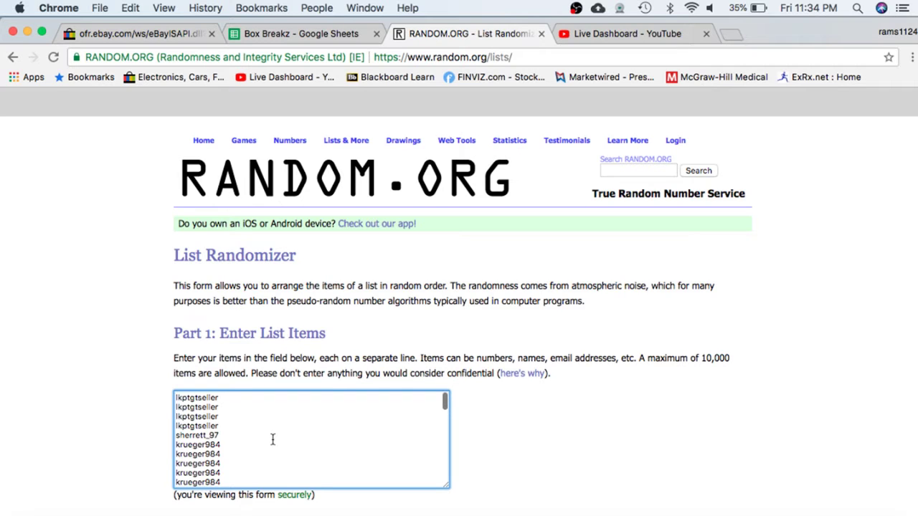
pyautogui.scroll(-3, 272, 439)
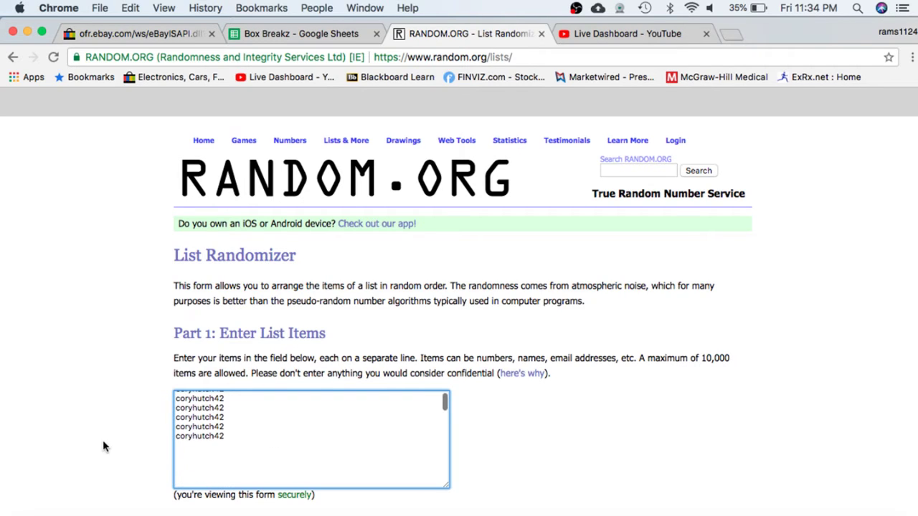
# Randomize the participant list five times in total
pyautogui.scroll(-4, 166, 465)
pyautogui.click(200, 450)
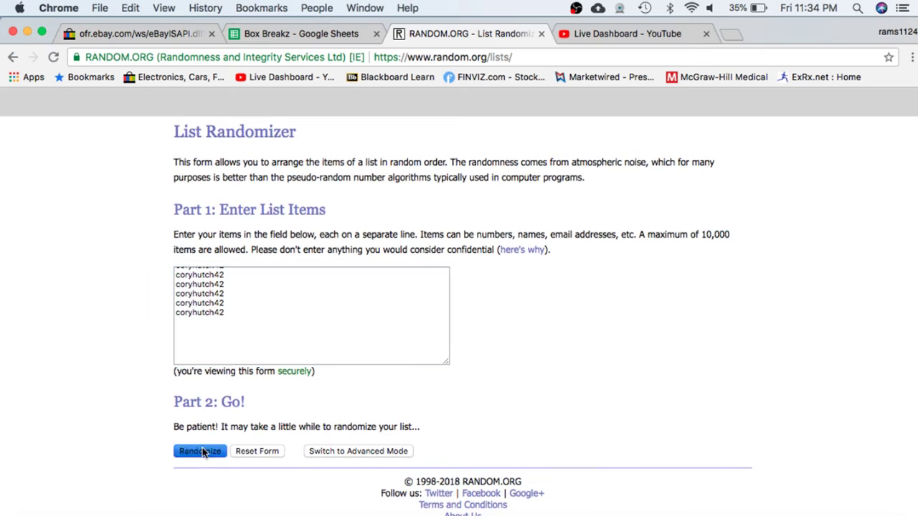
pyautogui.scroll(1, 218, 391)
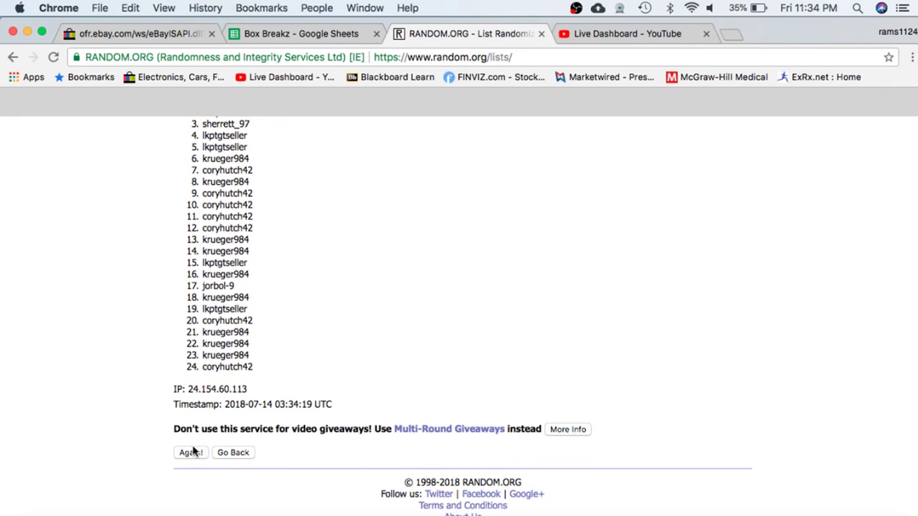
pyautogui.click(190, 452)
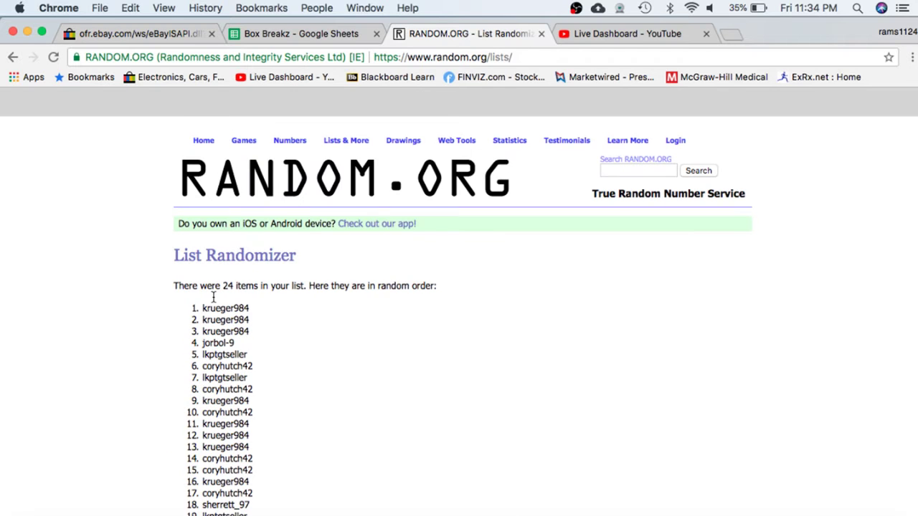
pyautogui.scroll(-5, 213, 296)
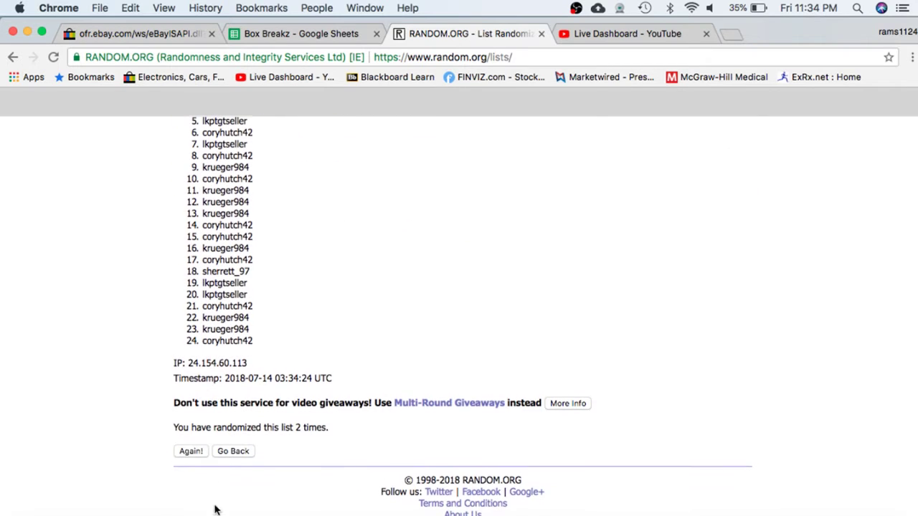
pyautogui.click(191, 451)
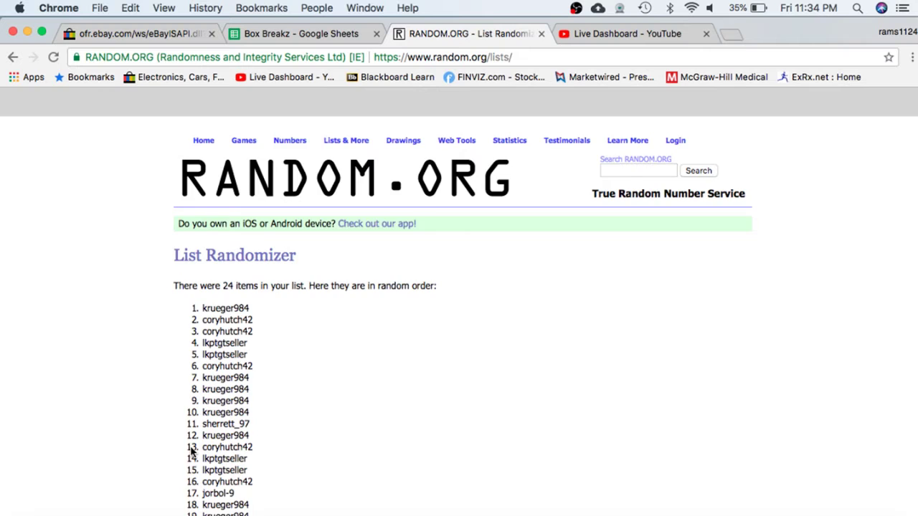
pyautogui.scroll(-5, 188, 396)
pyautogui.click(190, 452)
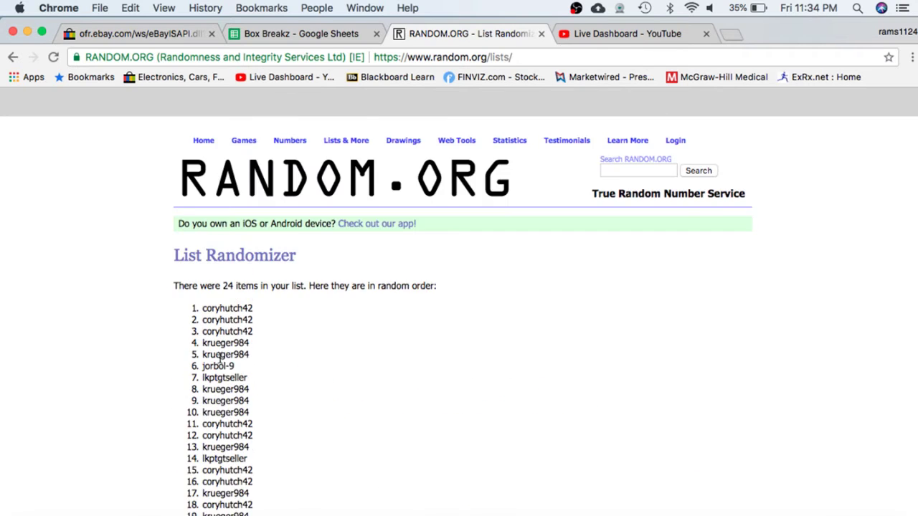
pyautogui.scroll(-3, 204, 474)
pyautogui.scroll(-3, 205, 493)
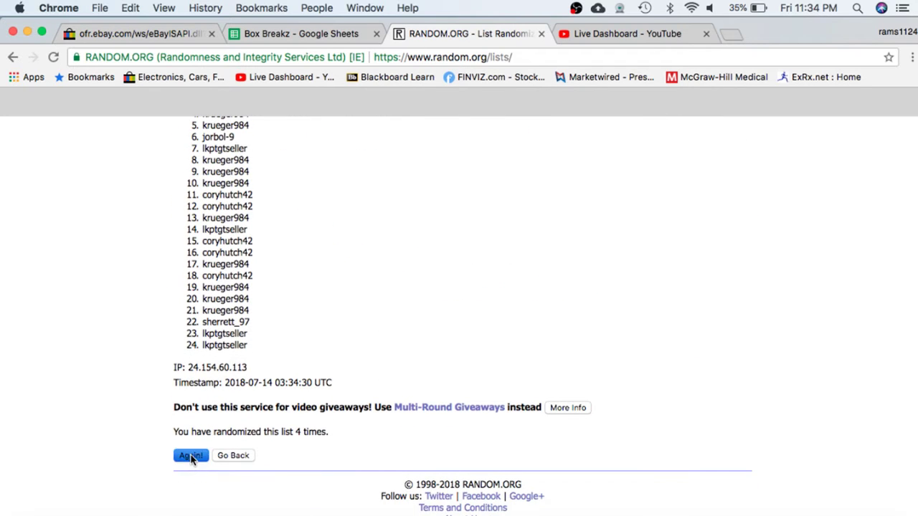
pyautogui.click(190, 455)
# Copy the final randomized list into column B of the Box Breakz spreadsheet and review the division assignments
pyautogui.moveTo(201, 307); pyautogui.dragTo(269, 349)
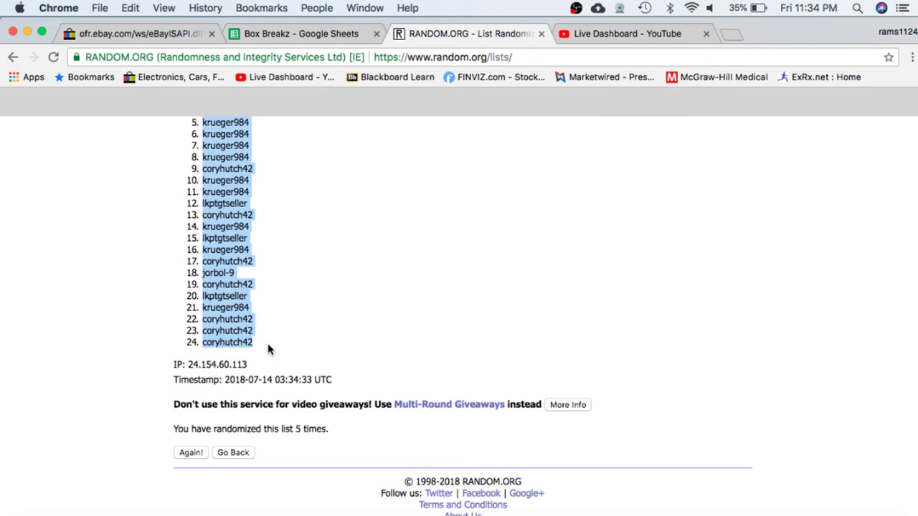
pyautogui.click(315, 34)
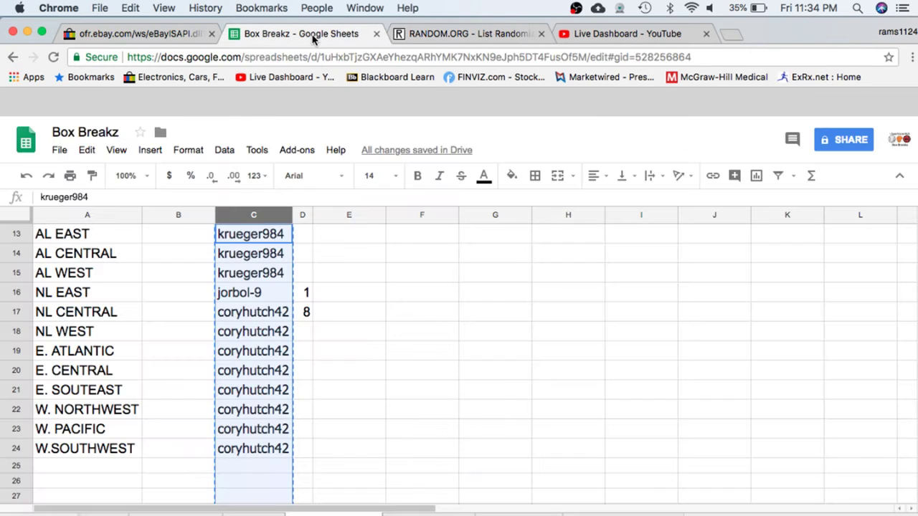
pyautogui.click(181, 215)
pyautogui.press('super+v')
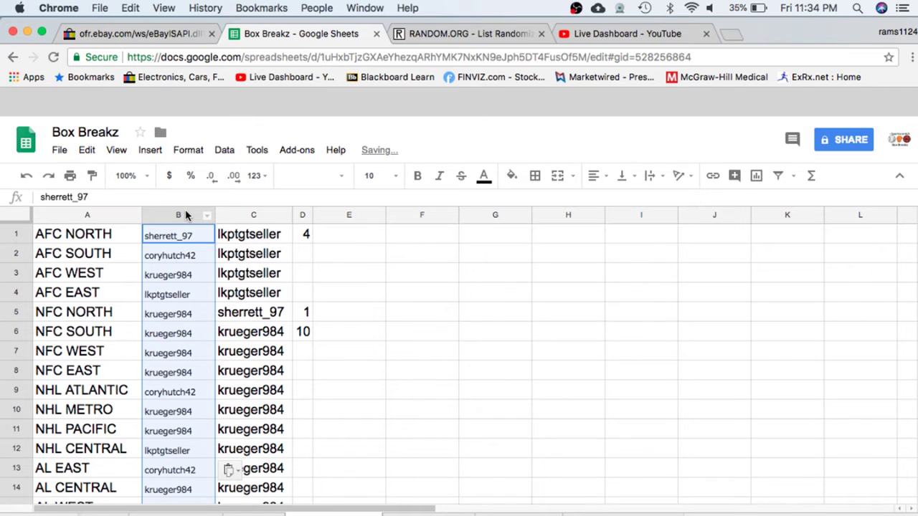
pyautogui.click(194, 234)
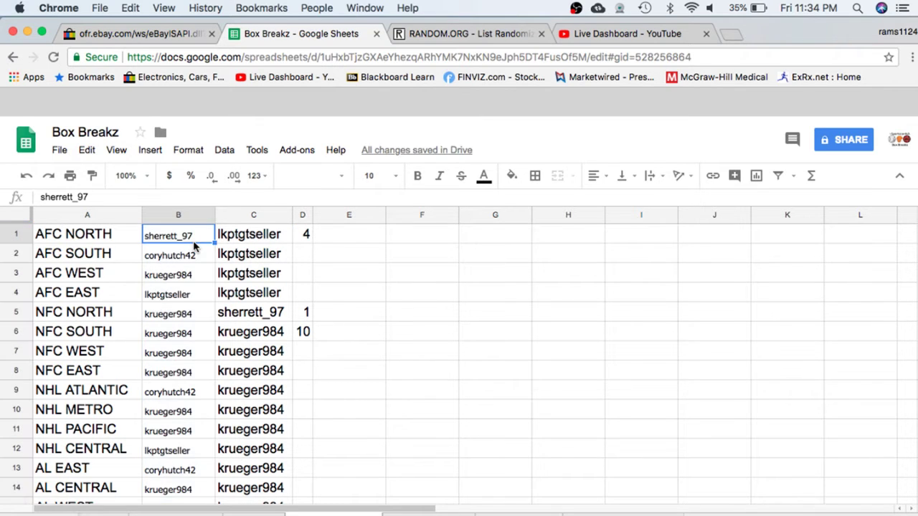
pyautogui.scroll(-2, 193, 241)
pyautogui.scroll(-5, 193, 241)
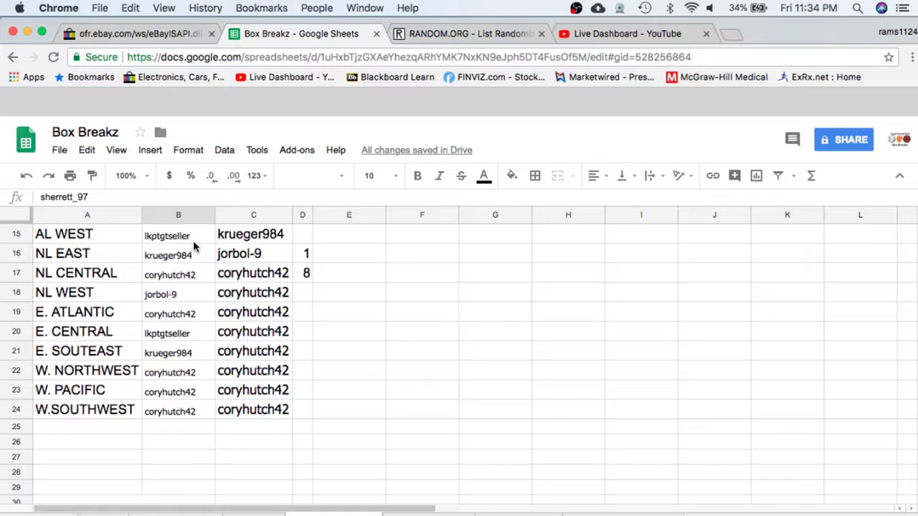
pyautogui.scroll(7, 197, 230)
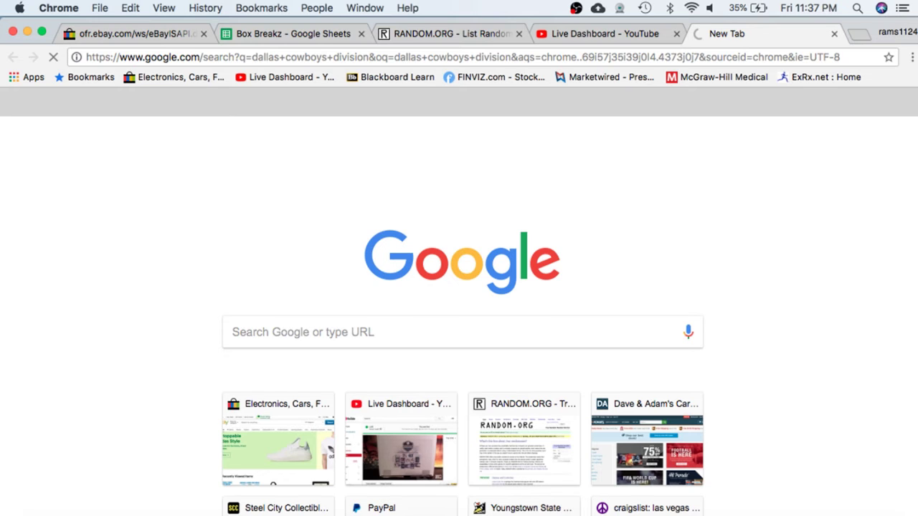
# Check the Box Breakz spreadsheet, return to the Google results and search for "cincinnati bengals division"
pyautogui.press('super+2')
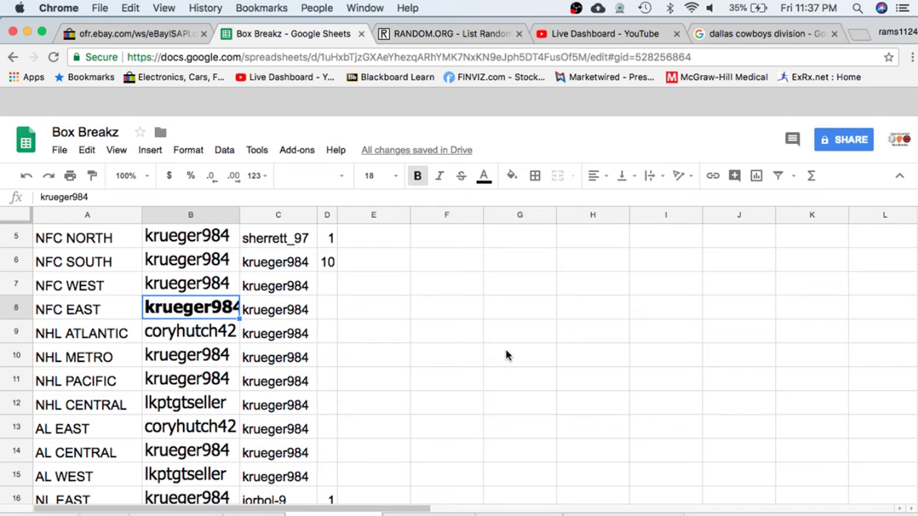
pyautogui.press('super+5')
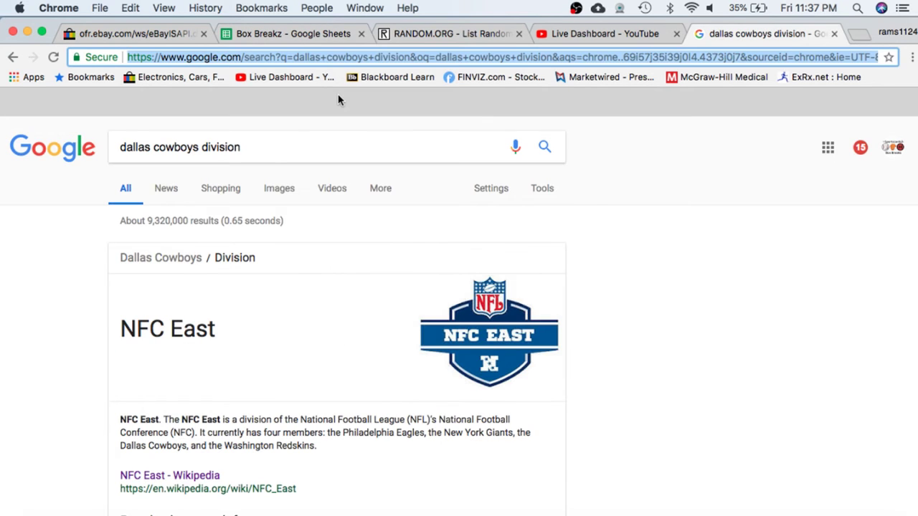
pyautogui.moveTo(119, 147); pyautogui.dragTo(202, 147)
pyautogui.write('cincinnati b')
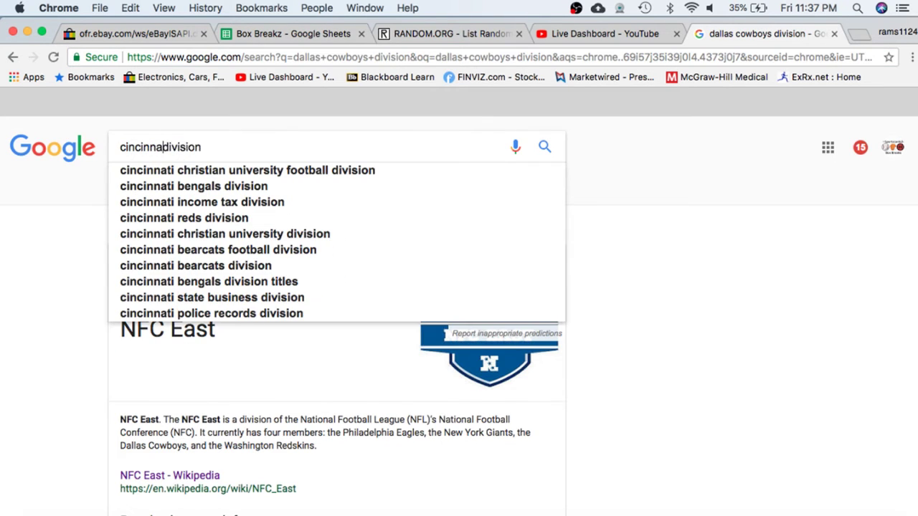
pyautogui.write('engals')
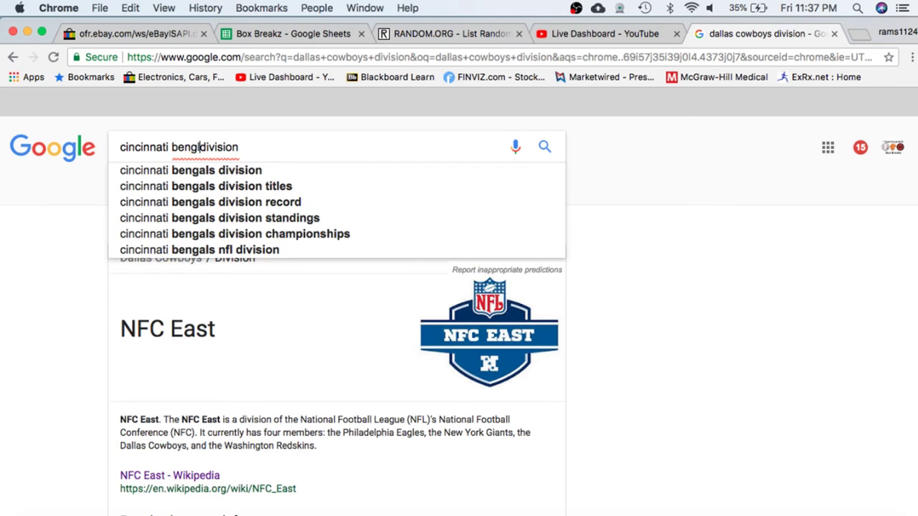
pyautogui.press('Return')
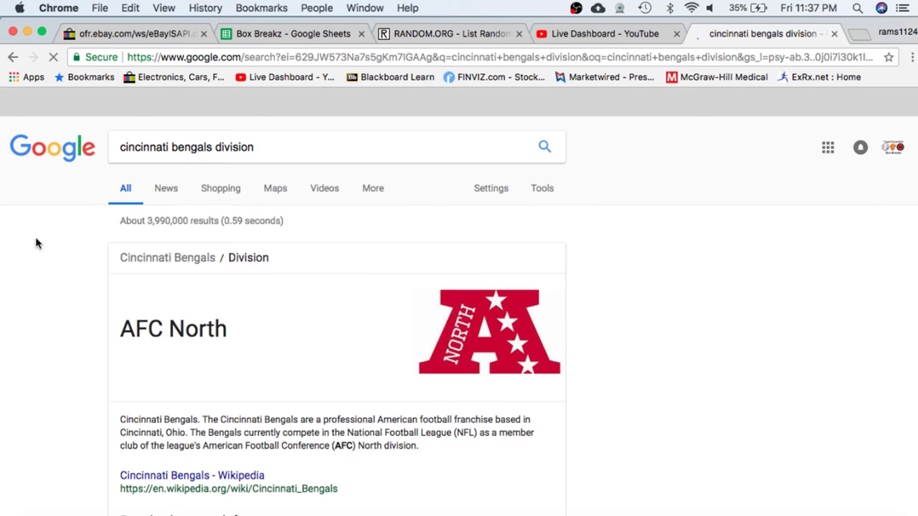
# Return to the Box Breakz spreadsheet and make the AFC NORTH participant in cell B1 bold
pyautogui.click(270, 34)
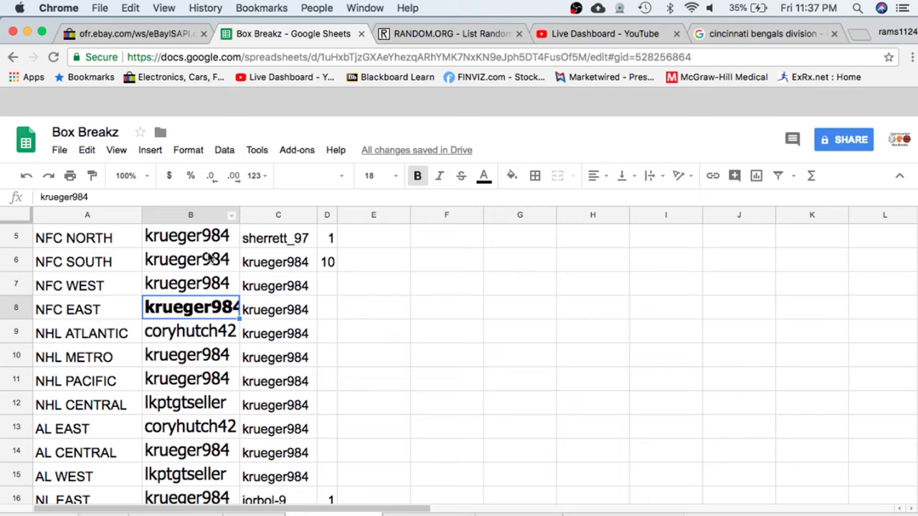
pyautogui.scroll(2, 210, 258)
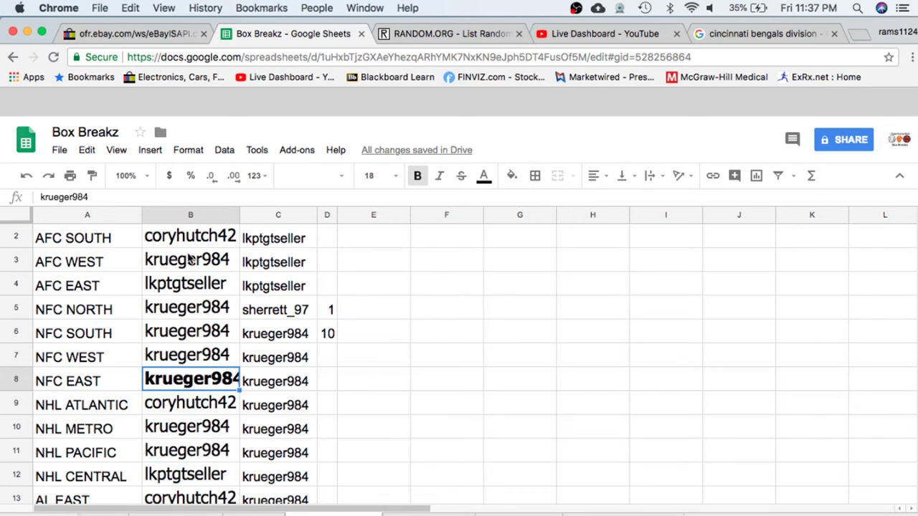
pyautogui.scroll(1, 188, 259)
pyautogui.click(180, 244)
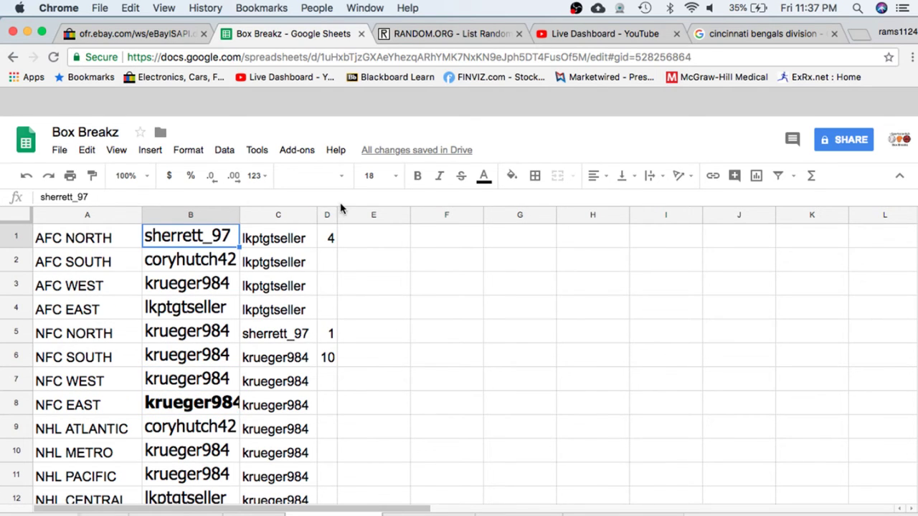
pyautogui.click(417, 178)
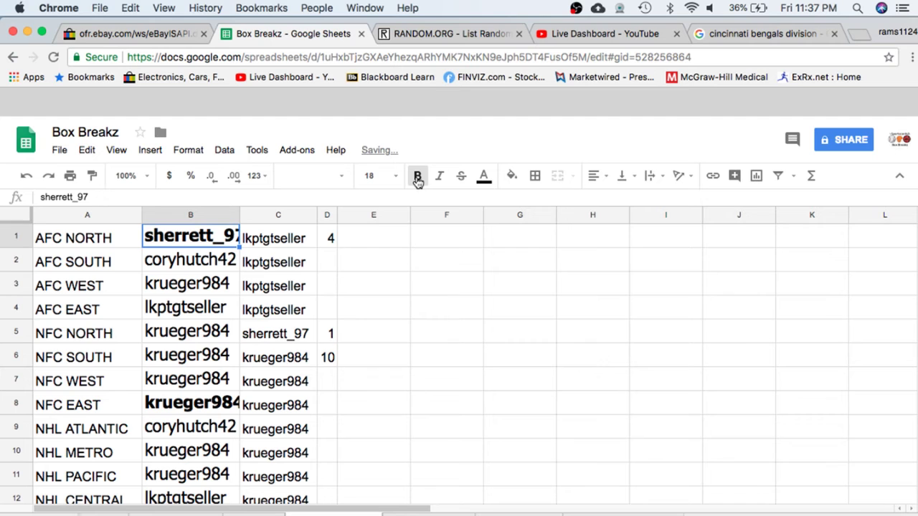
# Return to the Google results and search for "miami dolphins division"
pyautogui.click(746, 34)
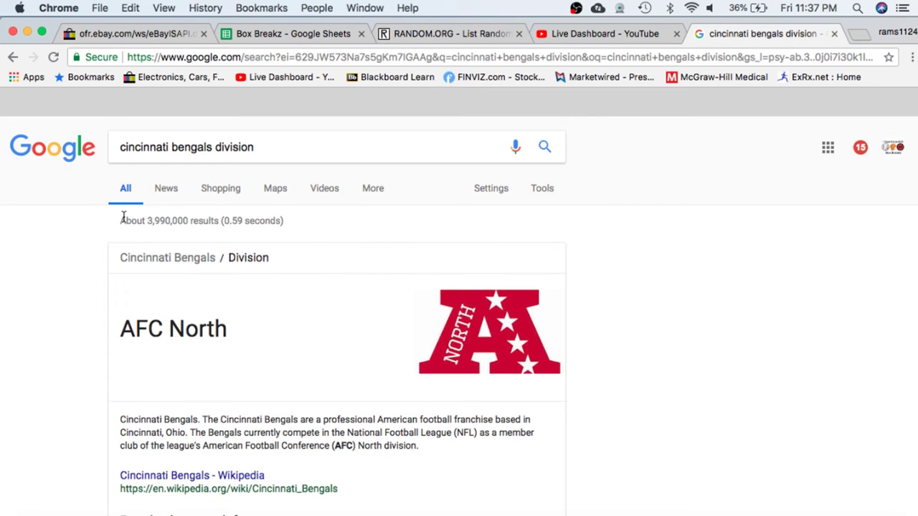
pyautogui.click(212, 148)
pyautogui.hotkey('shift', 'End')
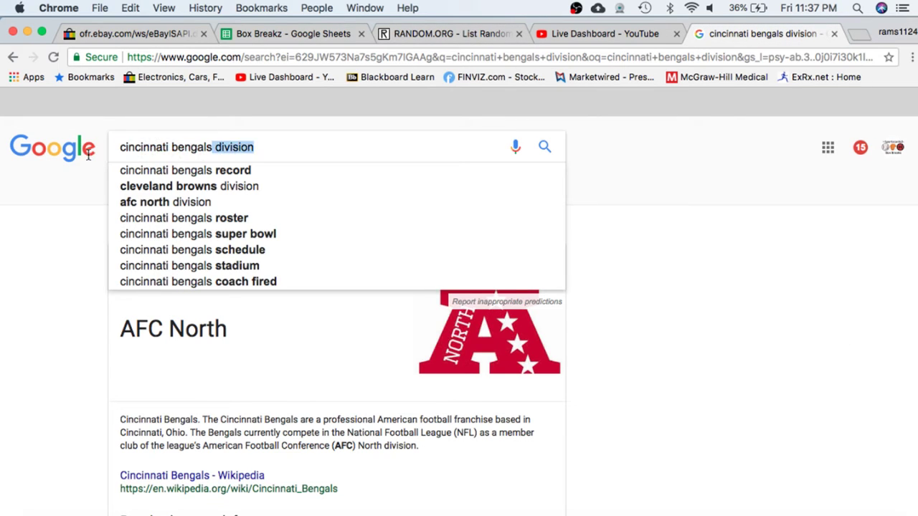
pyautogui.press('BackSpace')
pyautogui.write('miami dol')
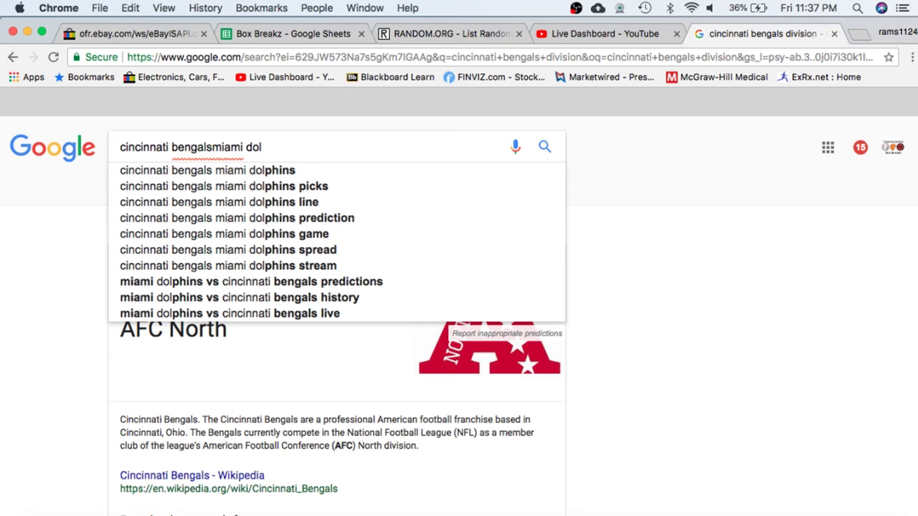
pyautogui.moveTo(267, 147); pyautogui.dragTo(2, 135)
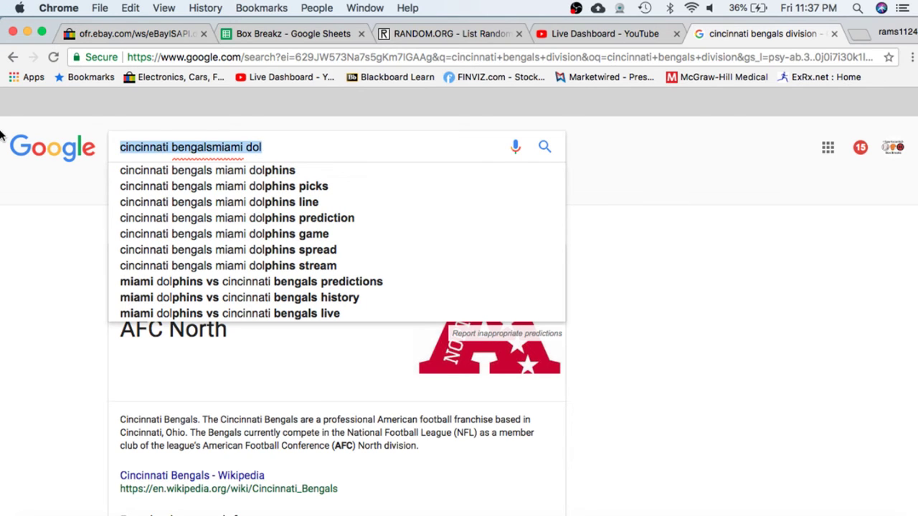
pyautogui.write('miami dolhp')
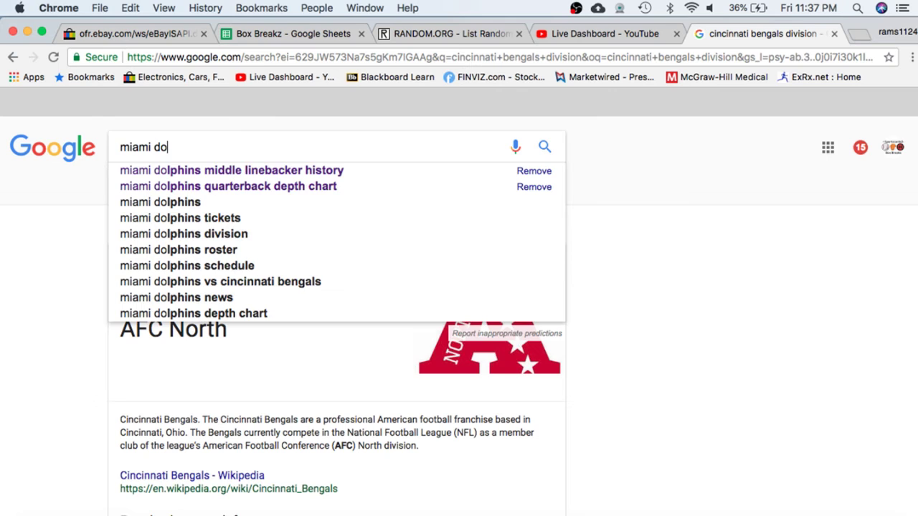
pyautogui.press('BackSpace')
pyautogui.press('BackSpace')
pyautogui.write('phins ')
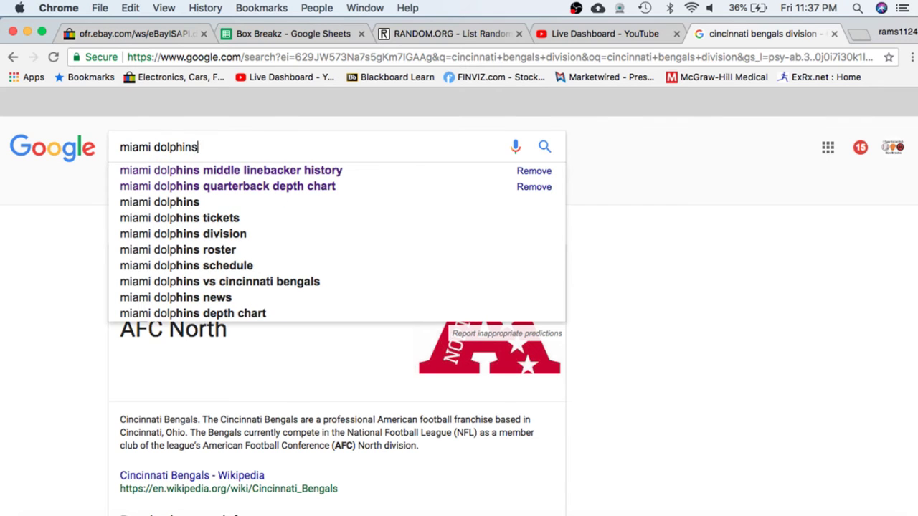
pyautogui.write('di')
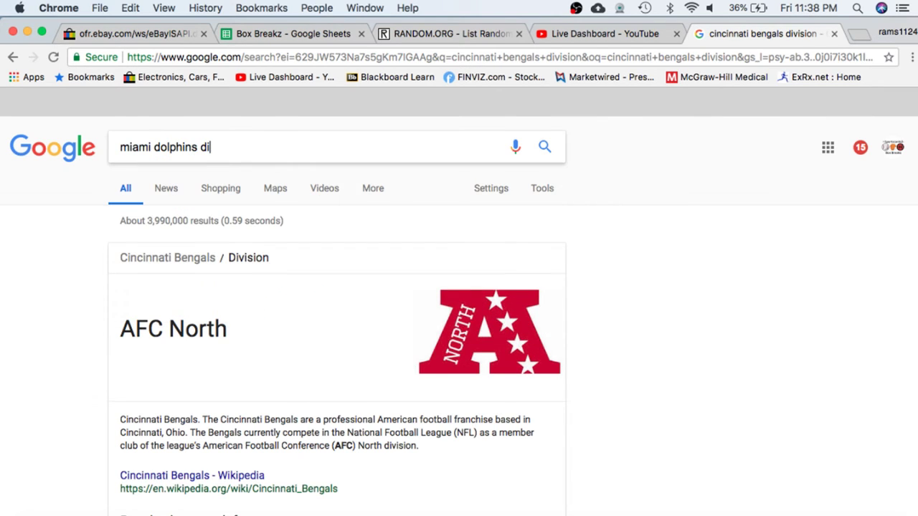
pyautogui.write('vision')
pyautogui.press('Return')
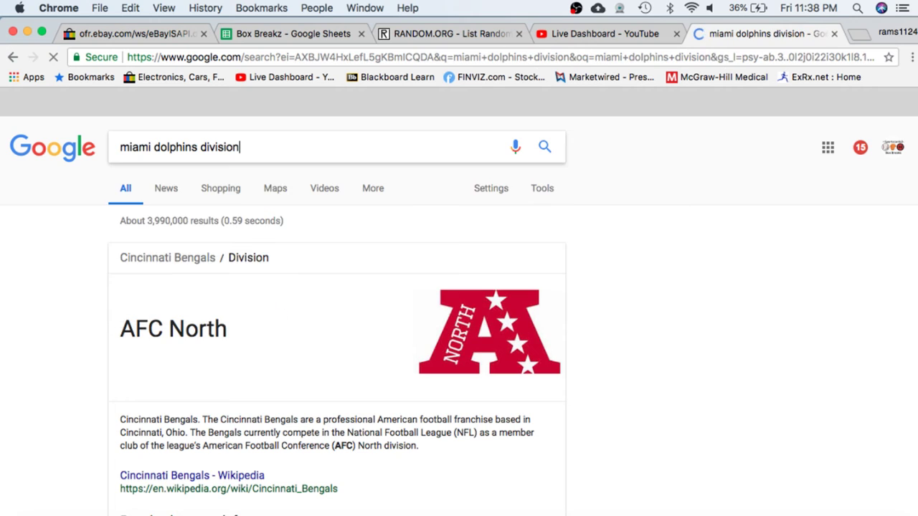
# Return to the Box Breakz spreadsheet and make the AFC WEST participant in cell B3 bold
pyautogui.click(265, 33)
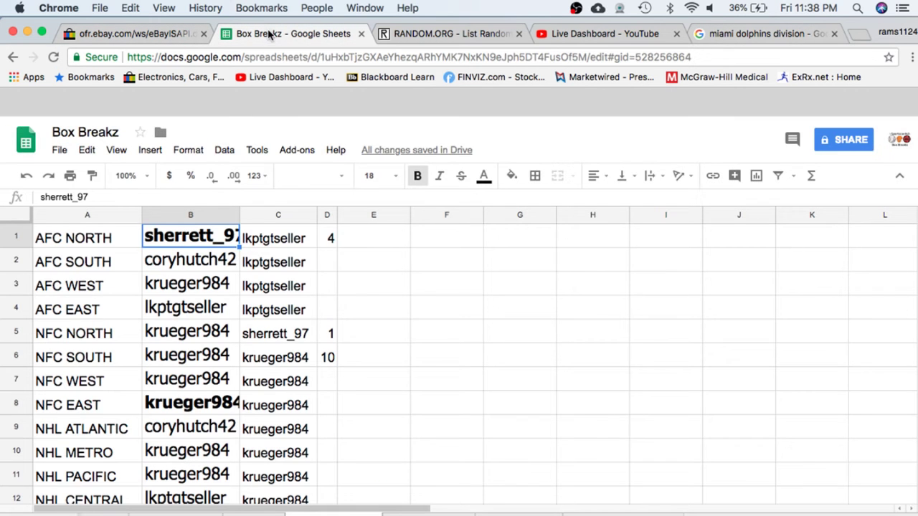
pyautogui.click(206, 290)
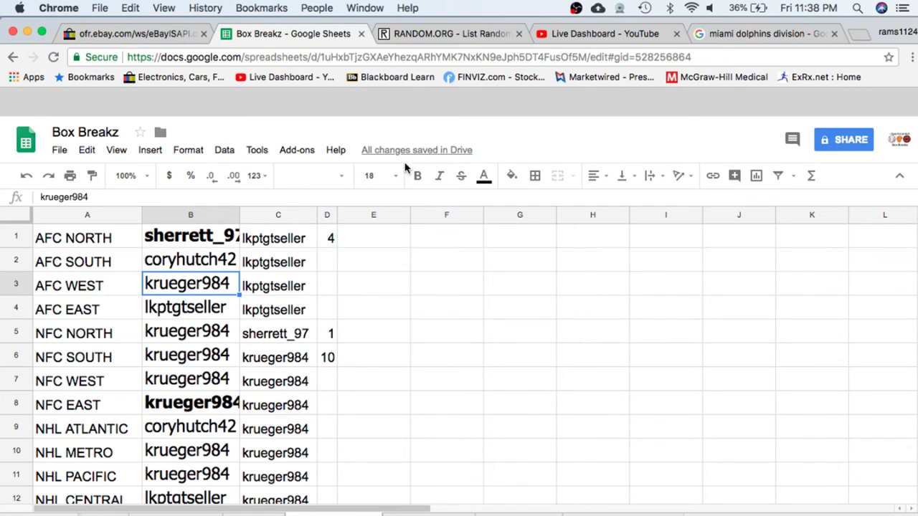
pyautogui.click(417, 181)
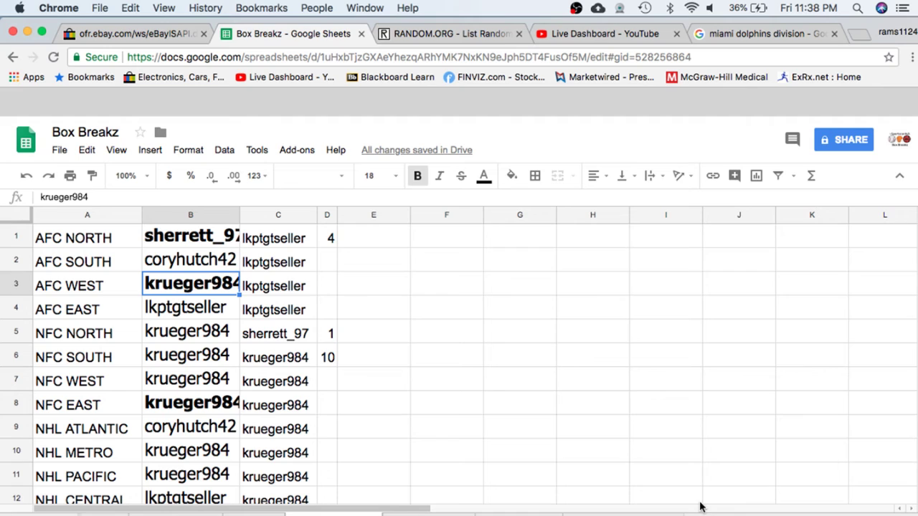
pyautogui.click(524, 435)
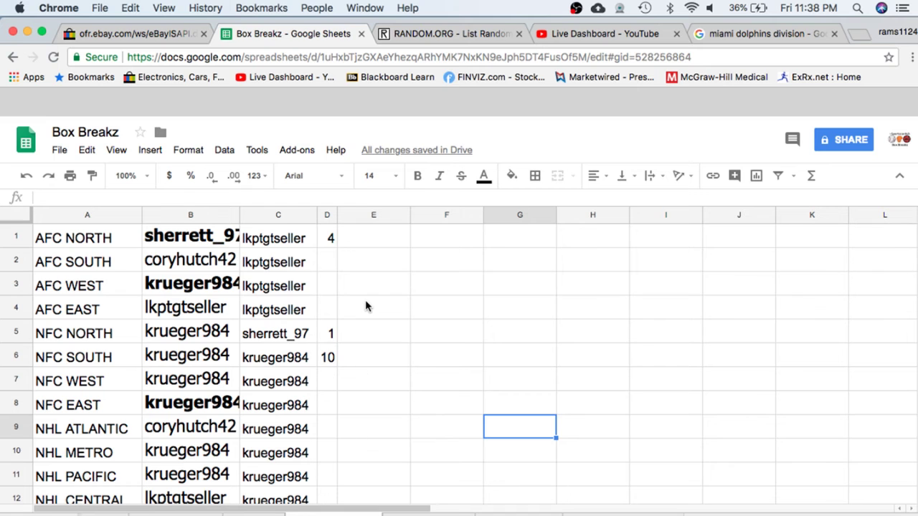
# Copy the participant from C6 into C19 beside Minnesota Vikings on the team sheet, and enter 1016 in D19
pyautogui.scroll(-8, 366, 307)
pyautogui.scroll(8, 365, 307)
pyautogui.click(297, 354)
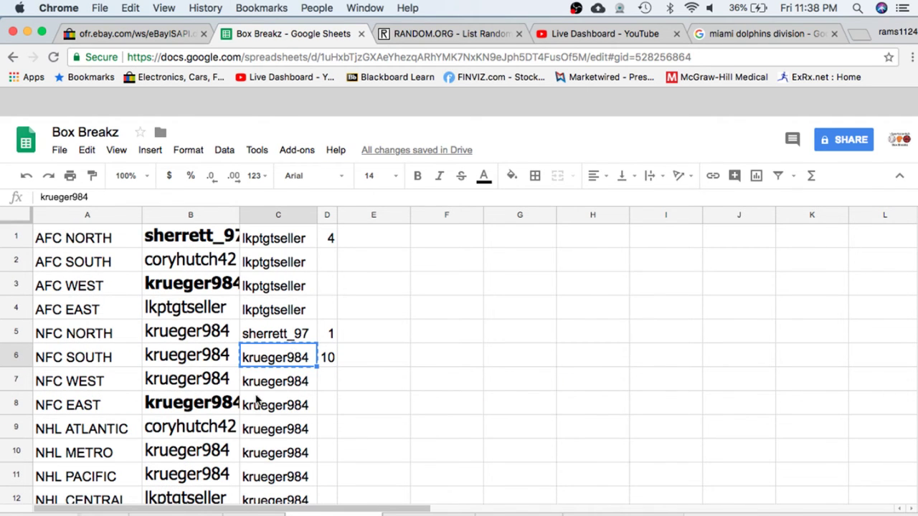
pyautogui.click(261, 513)
pyautogui.scroll(-3, 339, 412)
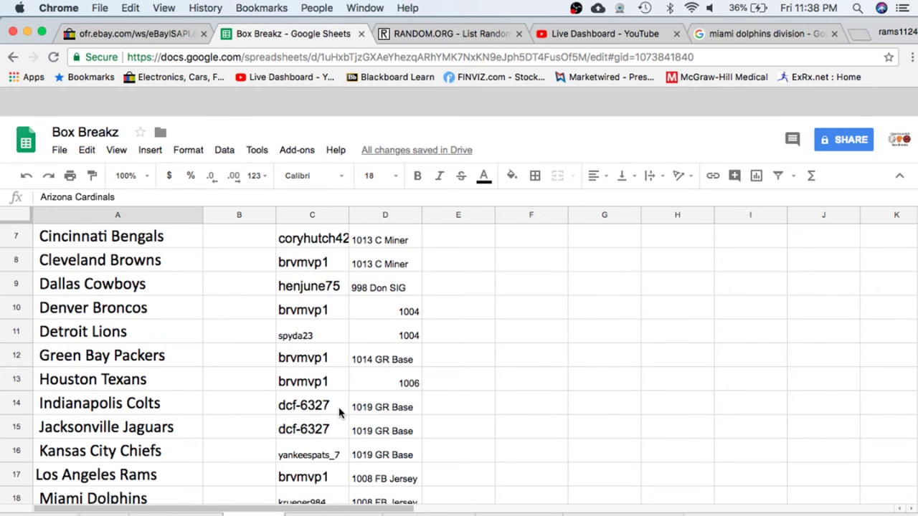
pyautogui.scroll(-3, 338, 406)
pyautogui.click(318, 407)
pyautogui.write('krueger984')
pyautogui.click(364, 404)
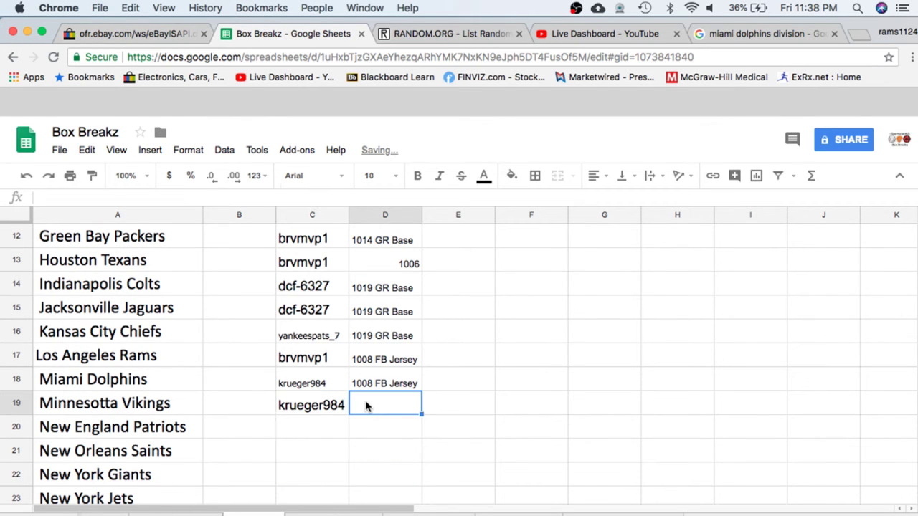
pyautogui.write('1016')
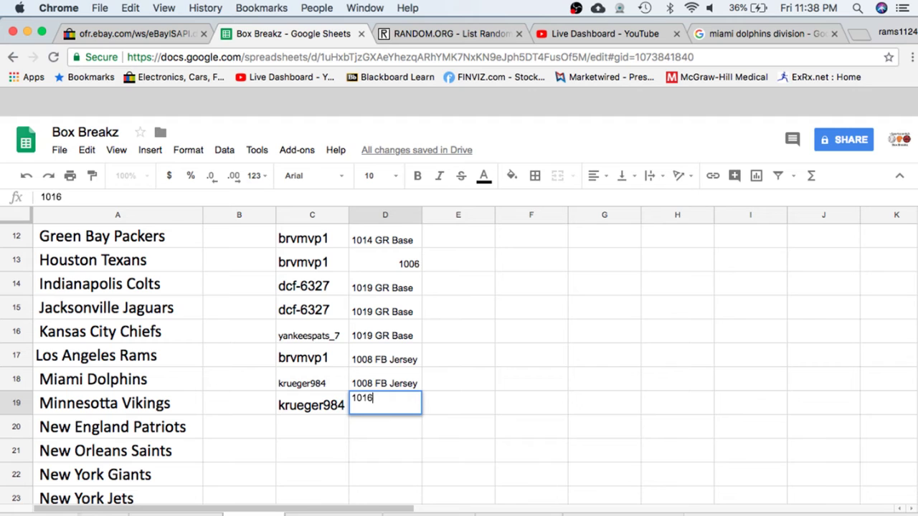
# Copy column C of the division sheet and paste it into a fresh RANDOM.ORG List Randomizer form
pyautogui.click(574, 512)
pyautogui.click(287, 214)
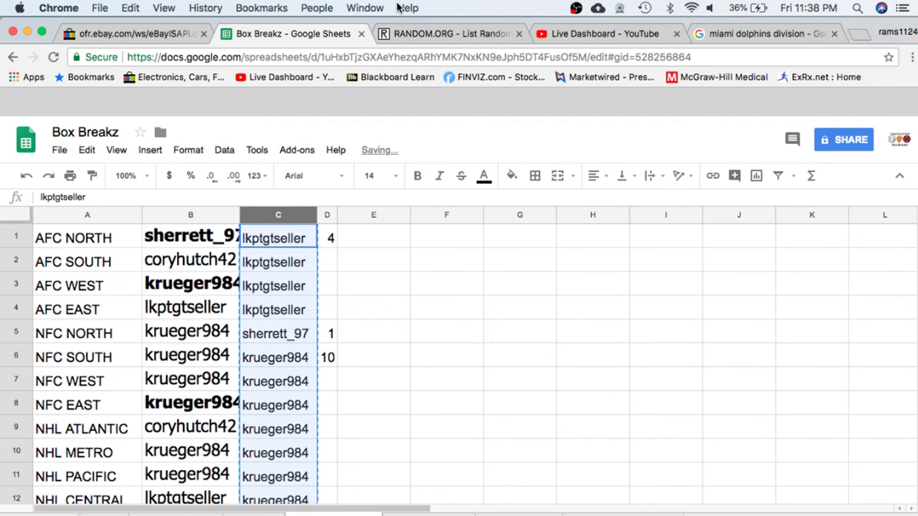
pyautogui.click(426, 30)
pyautogui.click(425, 63)
pyautogui.press('Return')
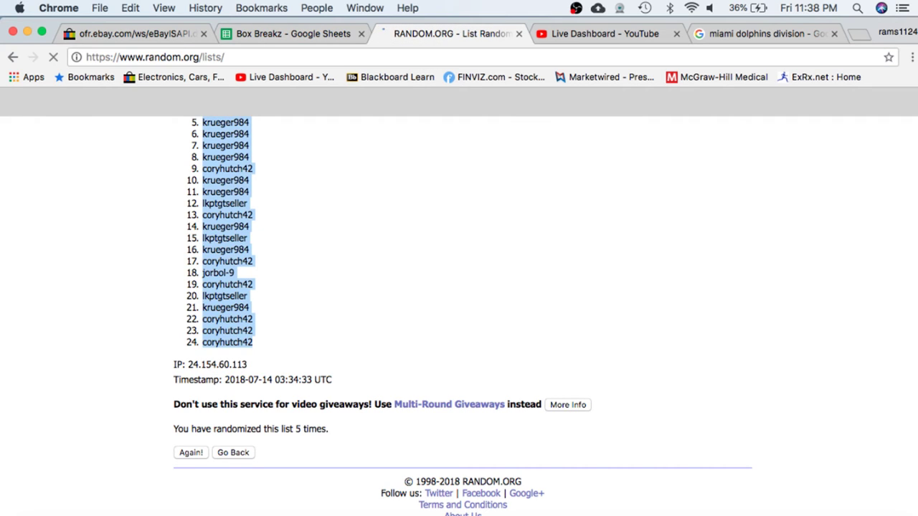
pyautogui.click(320, 297)
pyautogui.hotkey('ctrl', 'v')
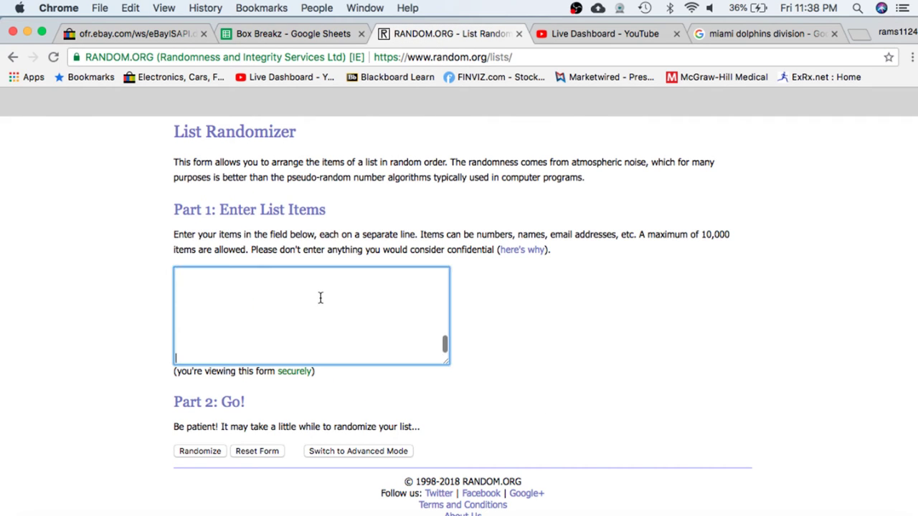
# Randomize the pasted participant list five times in total
pyautogui.click(192, 450)
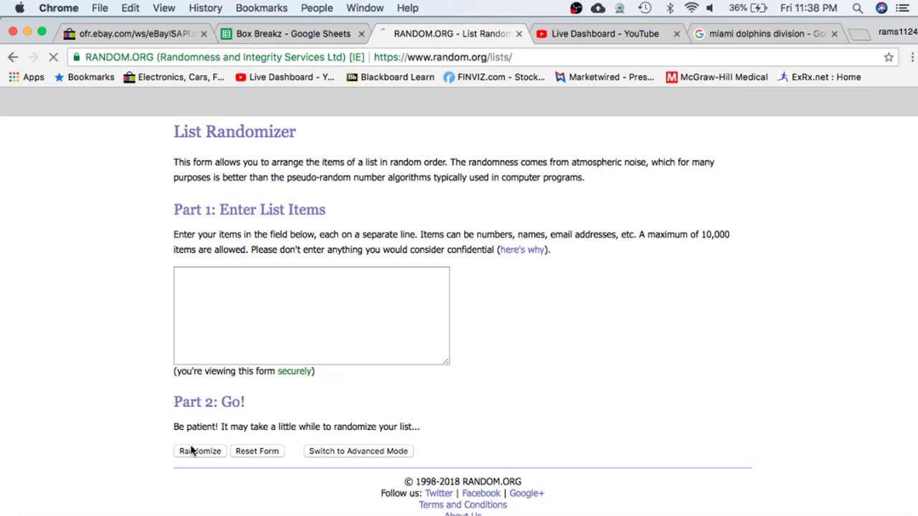
pyautogui.scroll(-5, 197, 466)
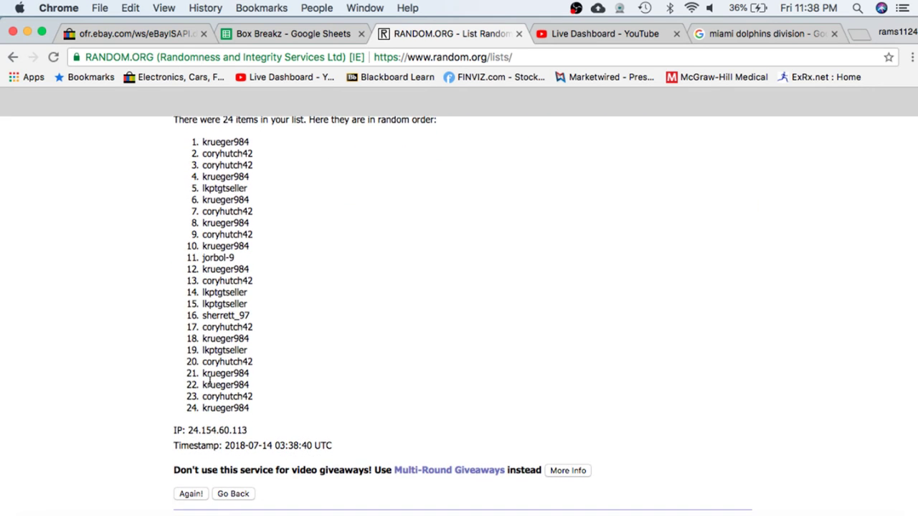
pyautogui.click(190, 494)
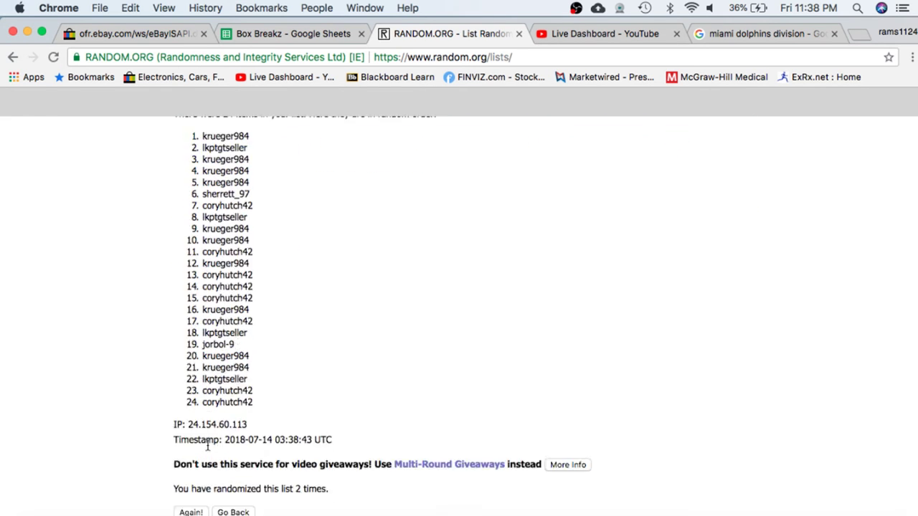
pyautogui.scroll(-2, 205, 440)
pyautogui.click(200, 453)
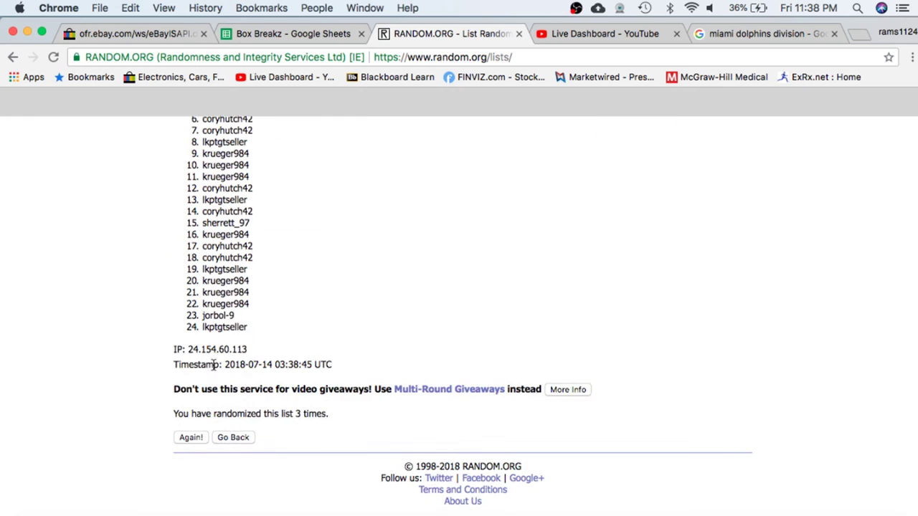
pyautogui.click(198, 456)
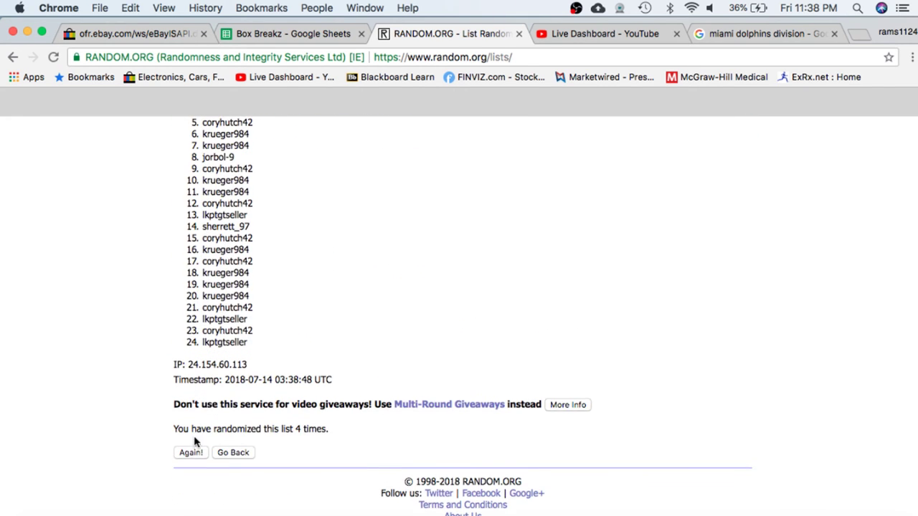
pyautogui.click(194, 452)
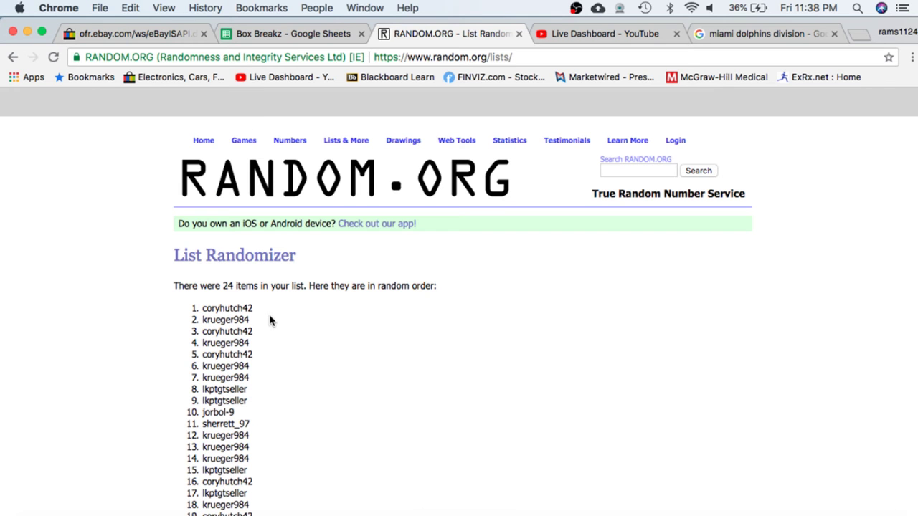
# Copy the first participant of the randomized list into C20 beside New England Patriots on the spreadsheet's team sheet
pyautogui.moveTo(258, 307); pyautogui.dragTo(201, 309)
pyautogui.hotkey('ctrl', 'c')
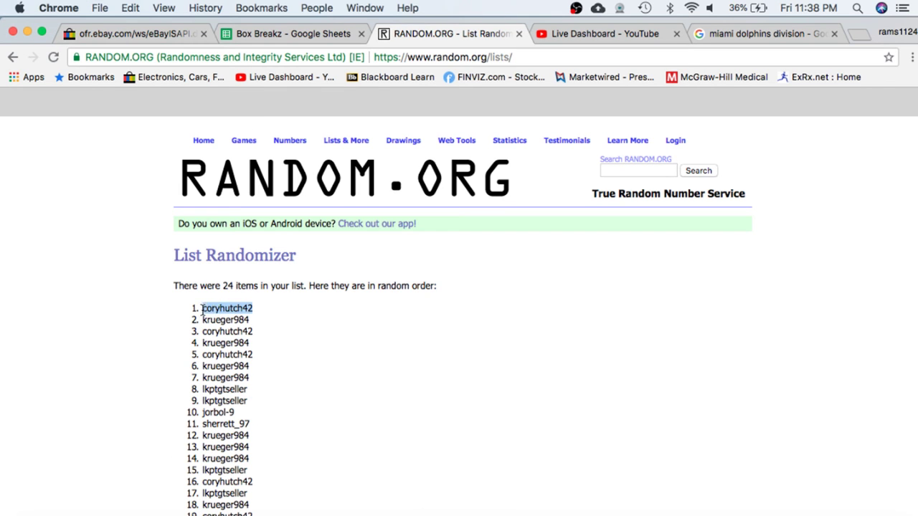
pyautogui.click(298, 34)
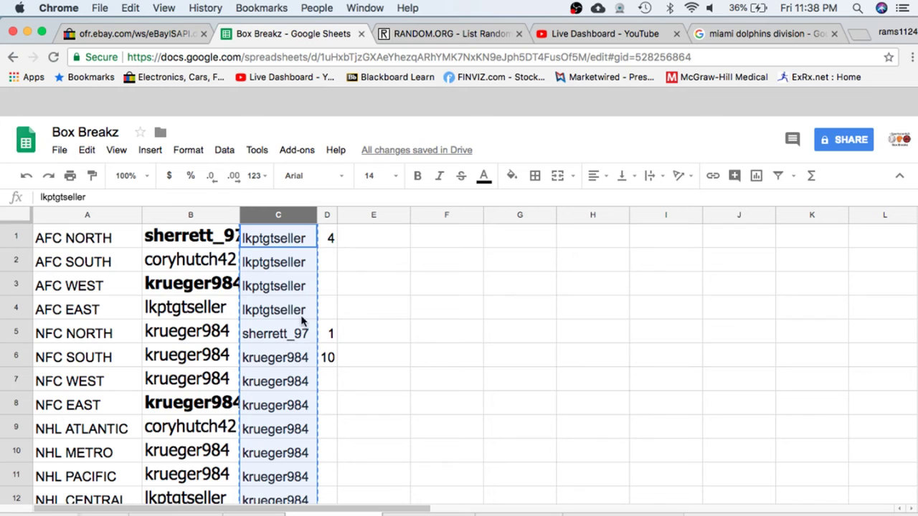
pyautogui.scroll(-1, 326, 324)
pyautogui.click(255, 512)
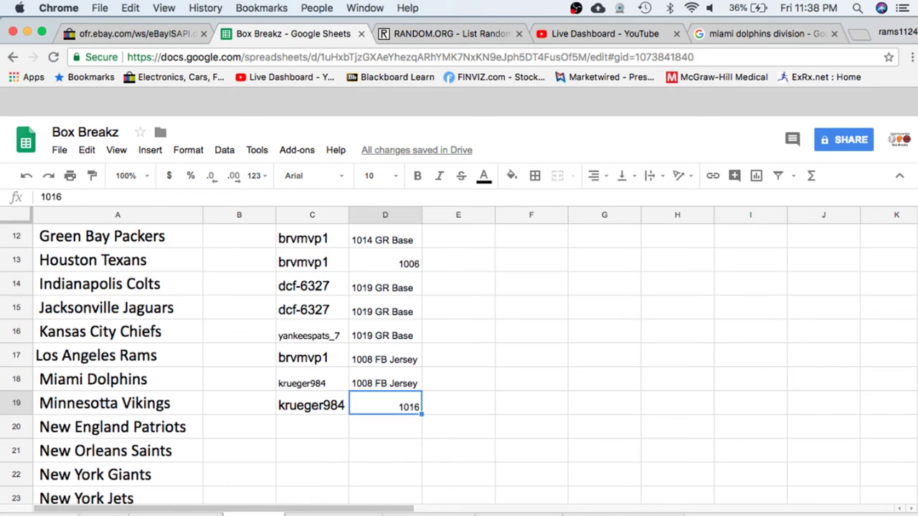
pyautogui.click(315, 430)
pyautogui.hotkey('ctrl', 'v')
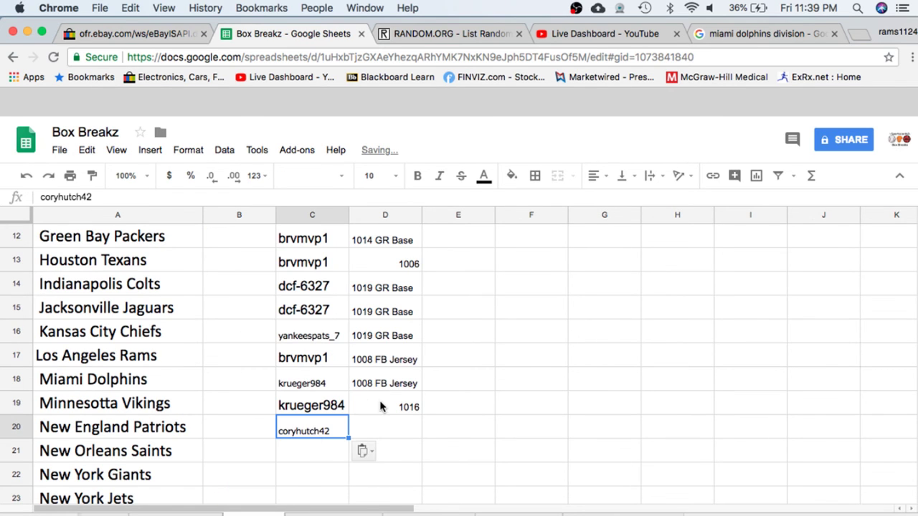
# Change the Minnesota Vikings entry in D19 to "1016 C Miner"
pyautogui.click(380, 405)
pyautogui.hotkey('ctrl', 'c')
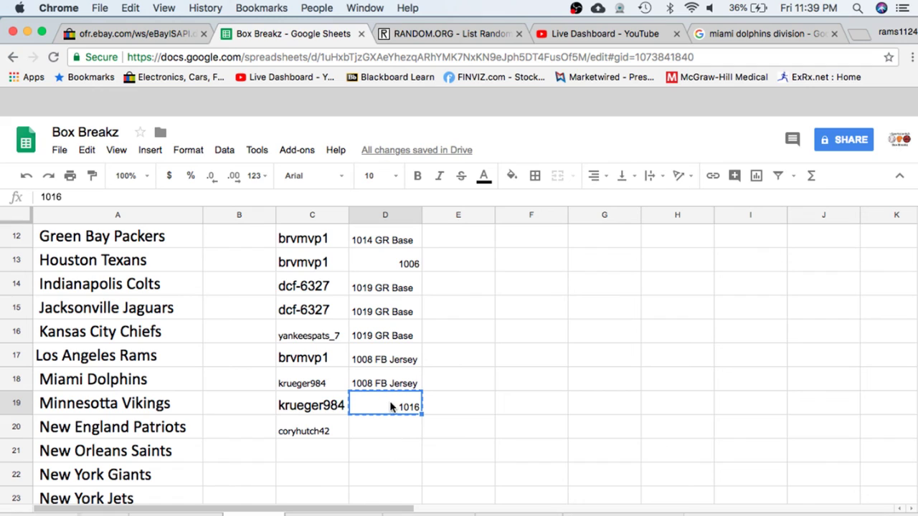
pyautogui.press('Return')
pyautogui.write('C M')
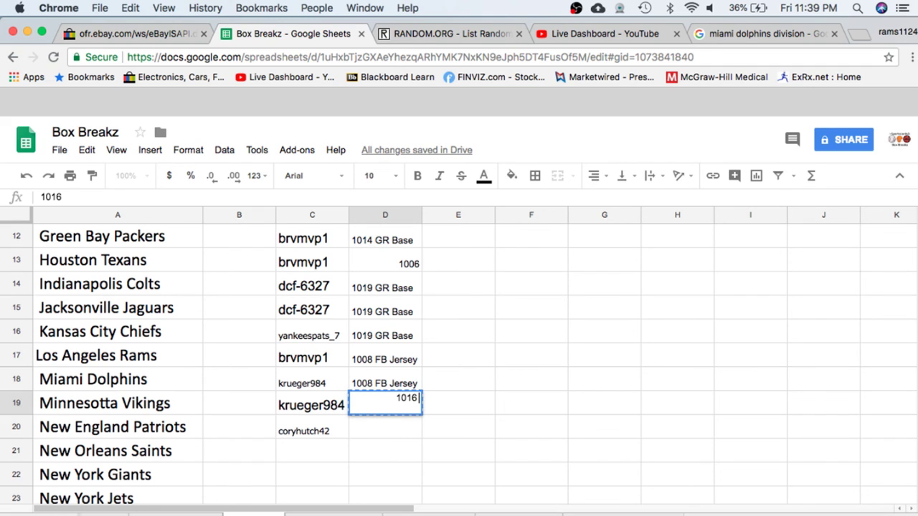
pyautogui.write('iner')
pyautogui.press('Return')
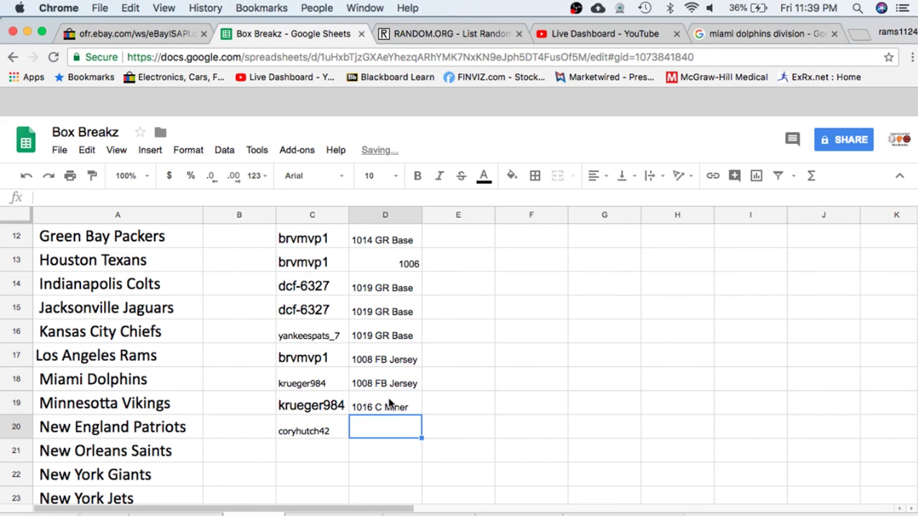
# Copy the D19 entry "1016 C Miner" into D20 for New England Patriots
pyautogui.click(392, 405)
pyautogui.click(389, 424)
pyautogui.press('super+v')
pyautogui.click(463, 427)
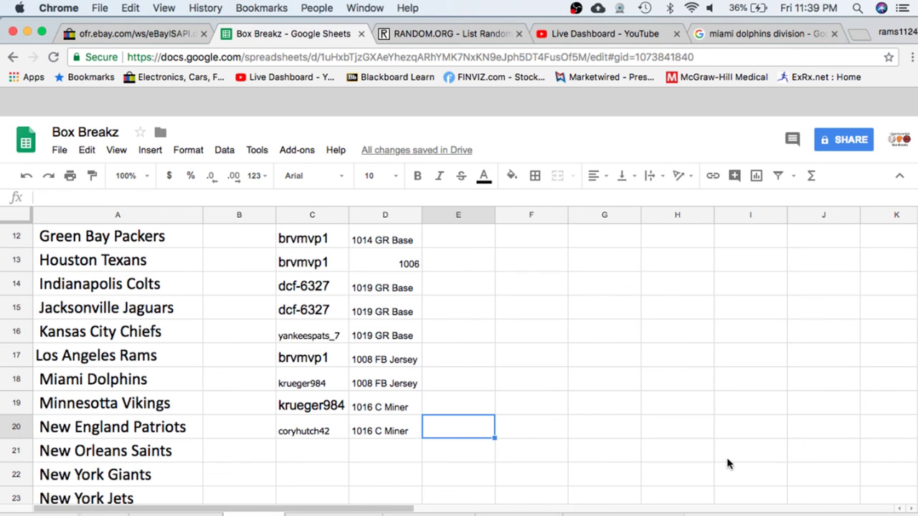
# Switch to OBS and change the active scene to Camera
pyautogui.click(716, 512)
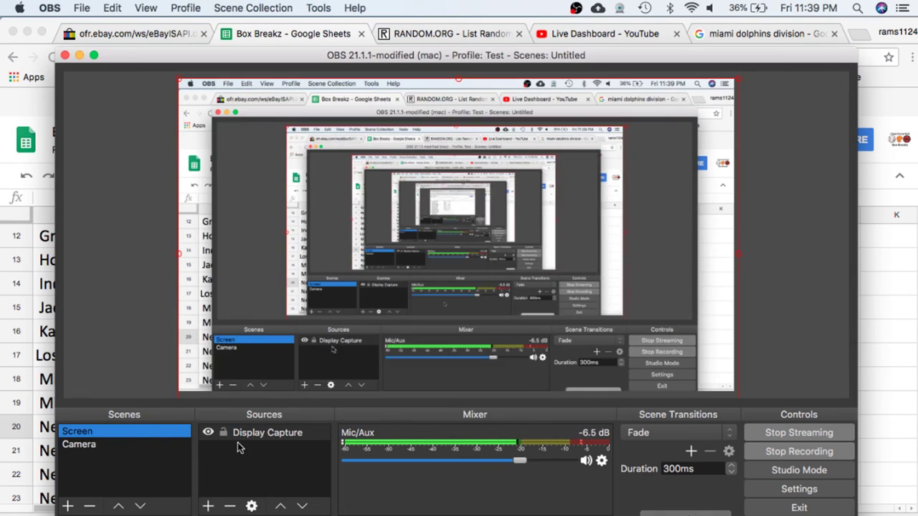
pyautogui.click(126, 448)
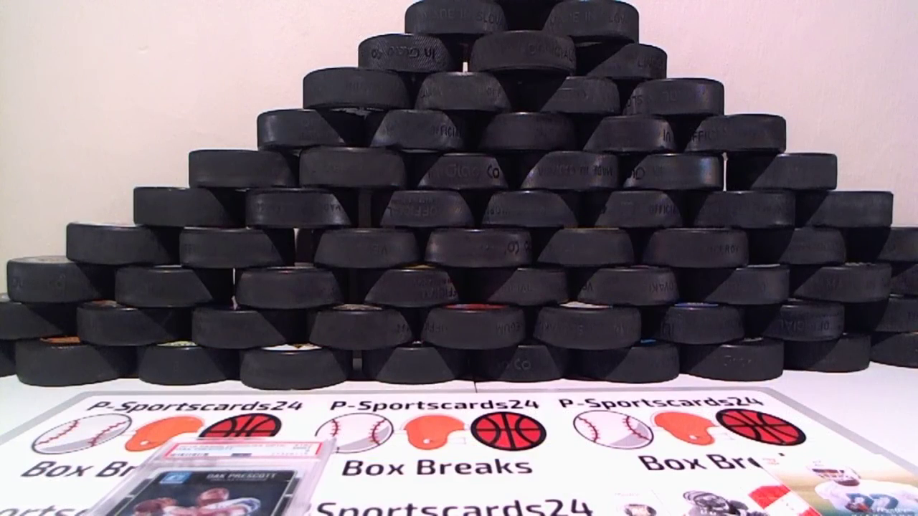